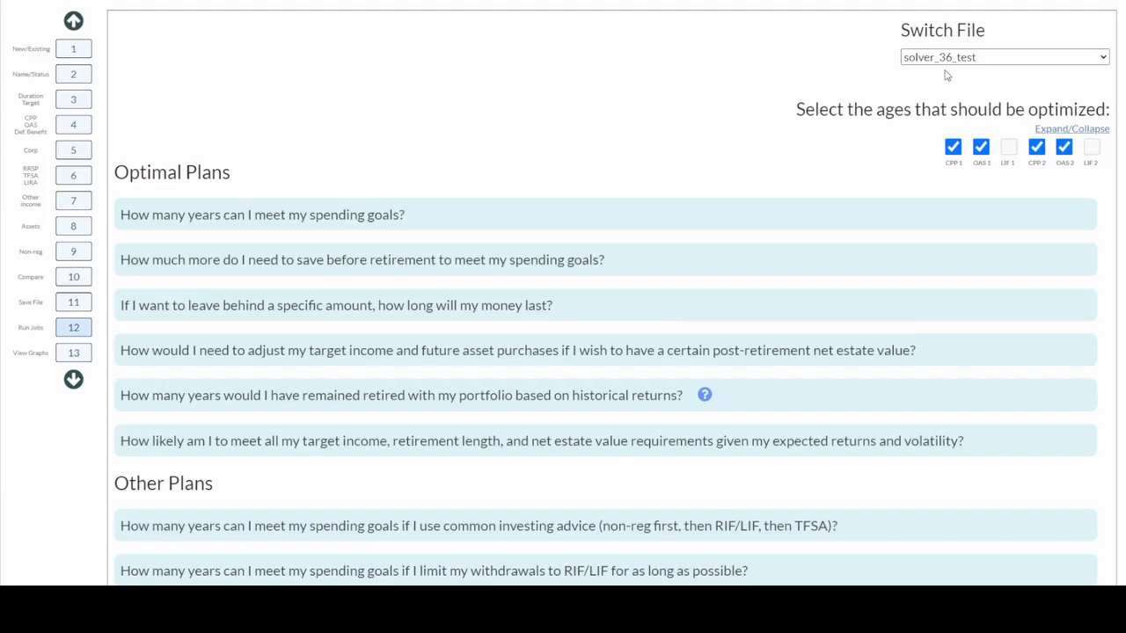
# Keep solver_36_test as the working file, toggle CPP 1 optimization off and on, and expand the net estate value question
pyautogui.click(1102, 58)
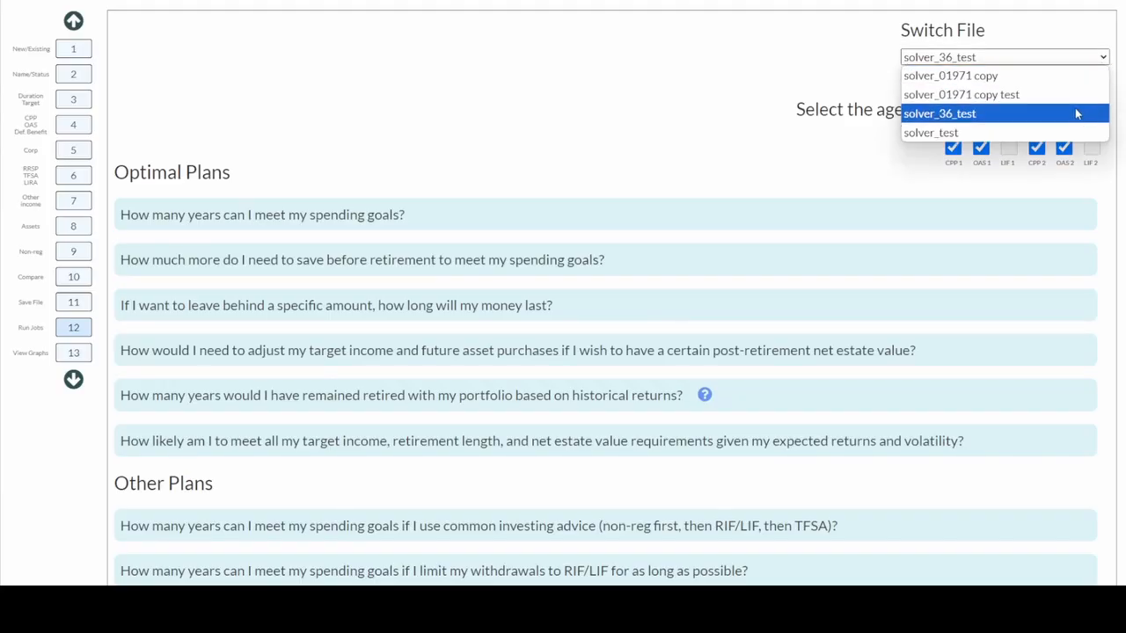
pyautogui.click(1076, 111)
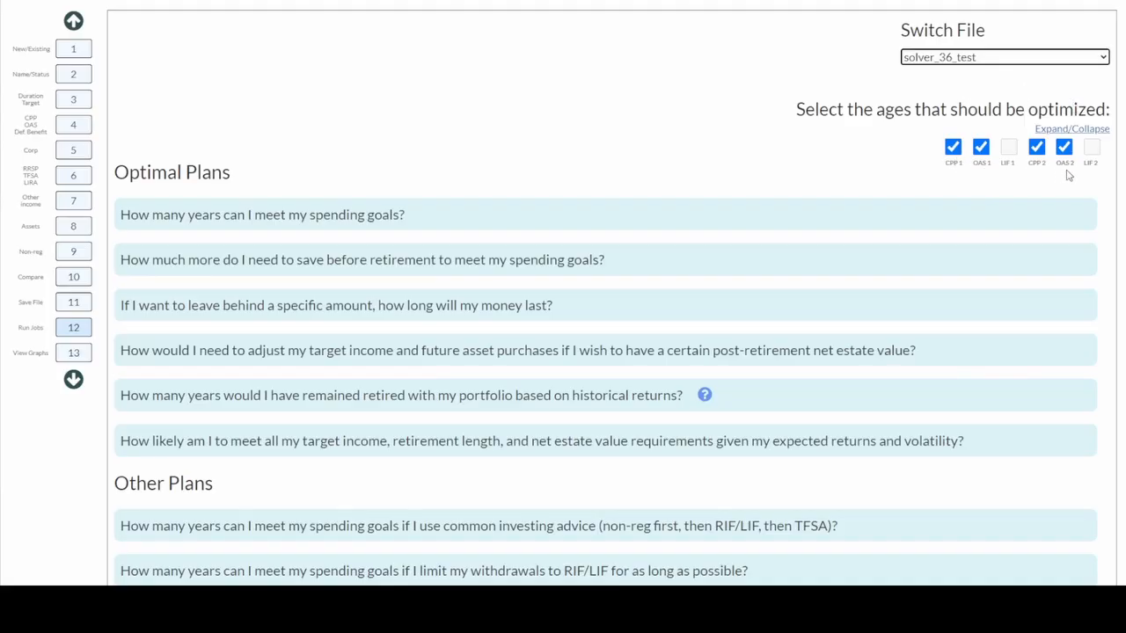
pyautogui.click(952, 149)
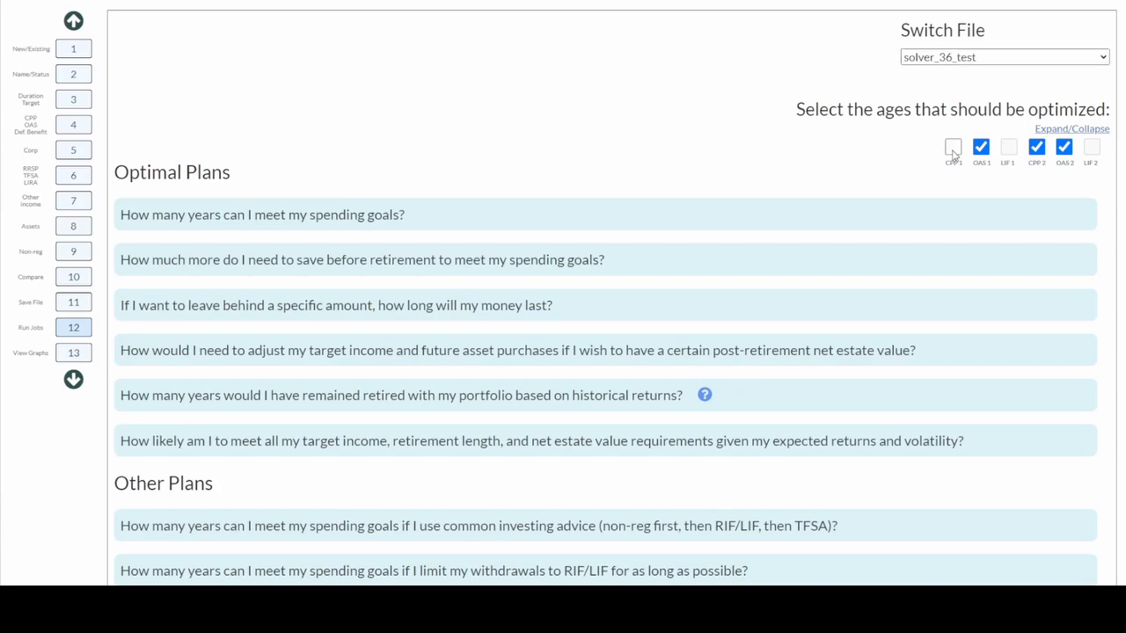
pyautogui.click(953, 152)
pyautogui.click(962, 352)
# Enter 0 as the Net Estate Value and review the 36-year retirement length
pyautogui.scroll(-2, 962, 352)
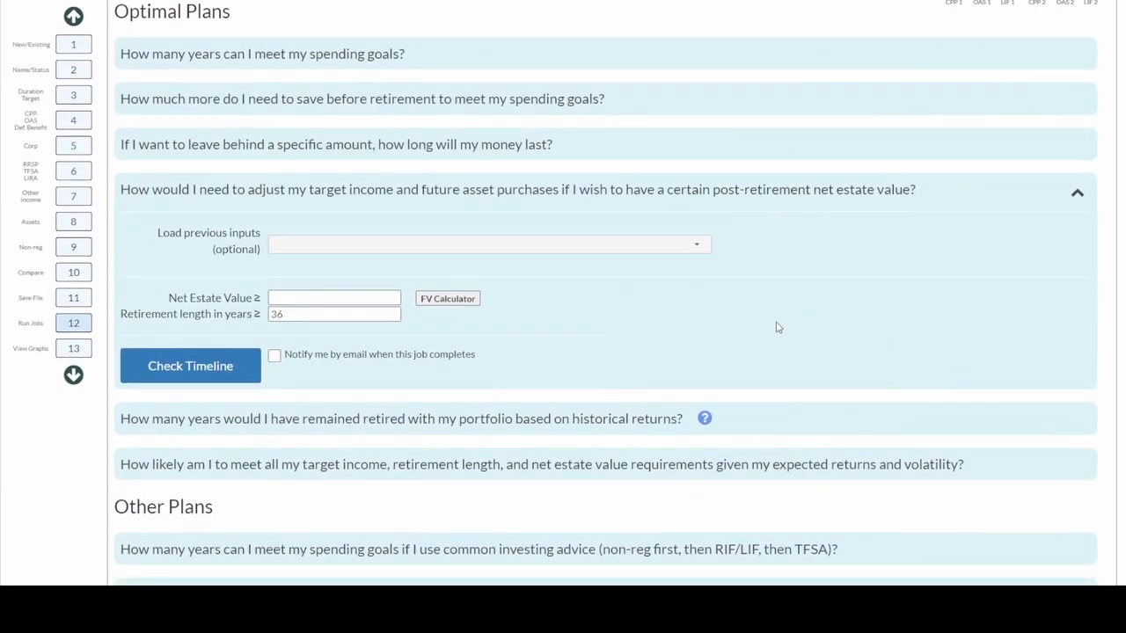
pyautogui.click(383, 298)
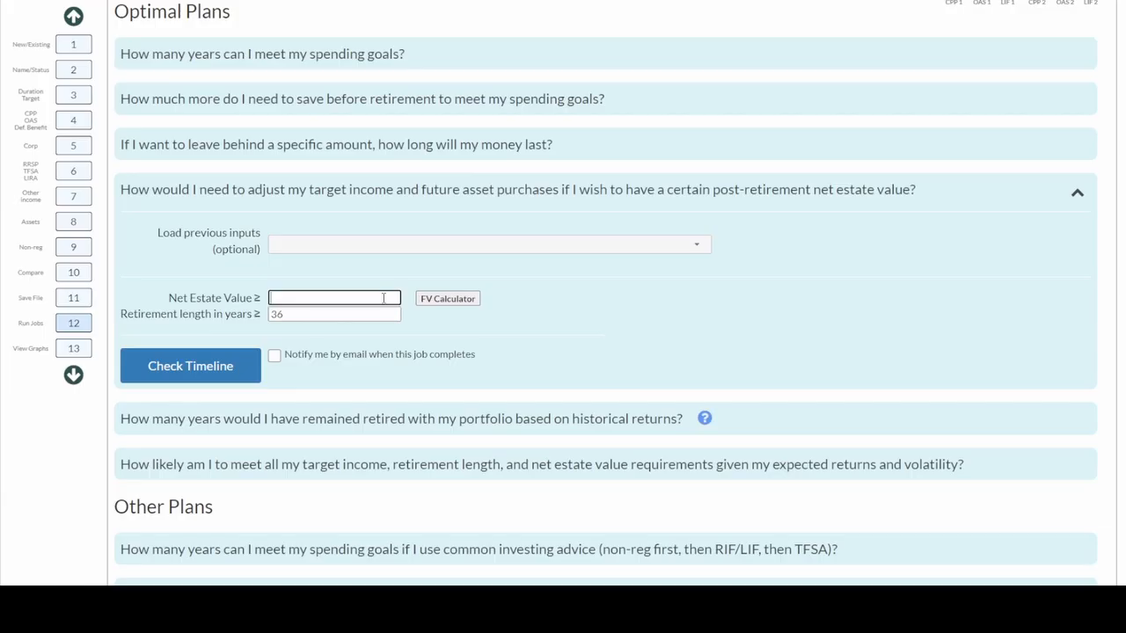
pyautogui.write('0')
pyautogui.click(363, 313)
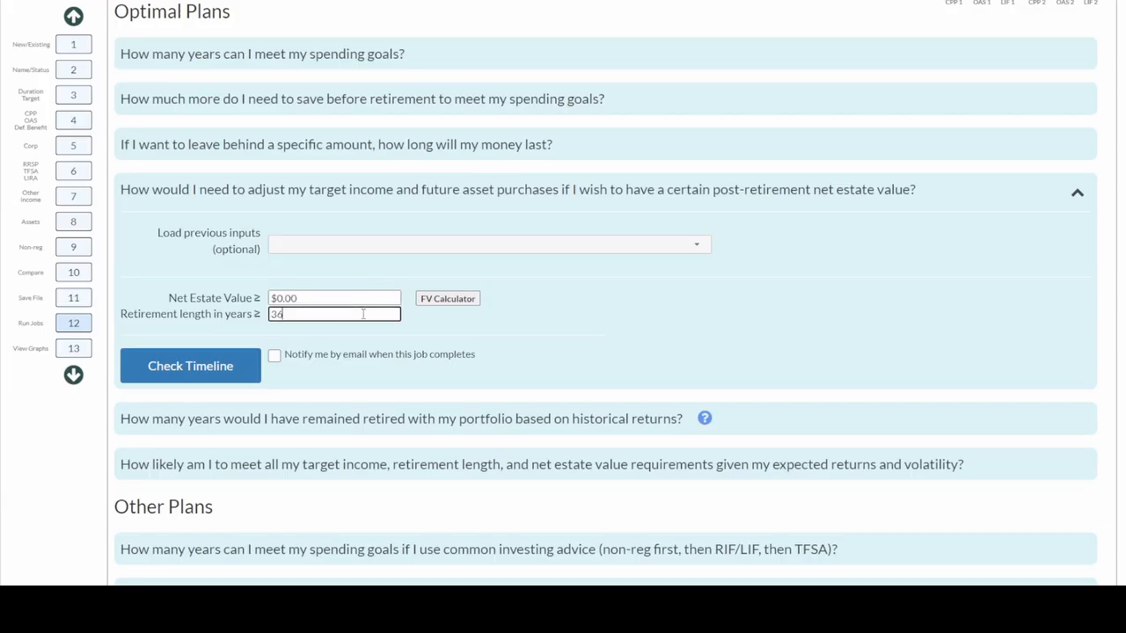
pyautogui.moveTo(363, 314); pyautogui.dragTo(273, 314)
pyautogui.click(286, 315)
pyautogui.click(311, 297)
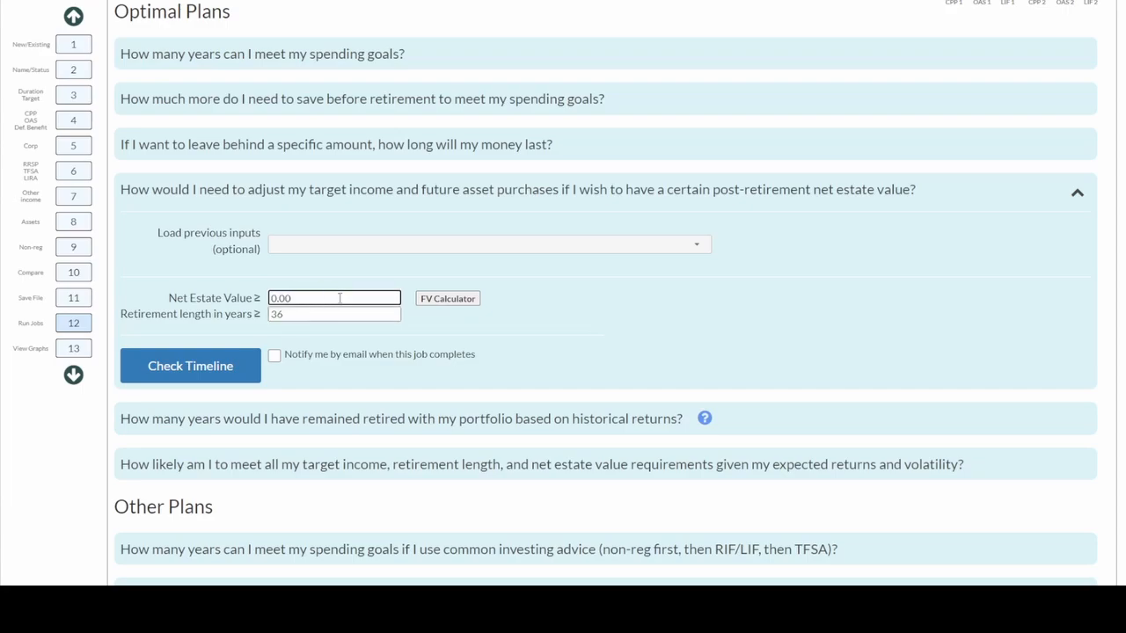
# Compute the future value of $200,000 at 3% inflation over 36 years ($579,655.67) and copy it
pyautogui.click(434, 302)
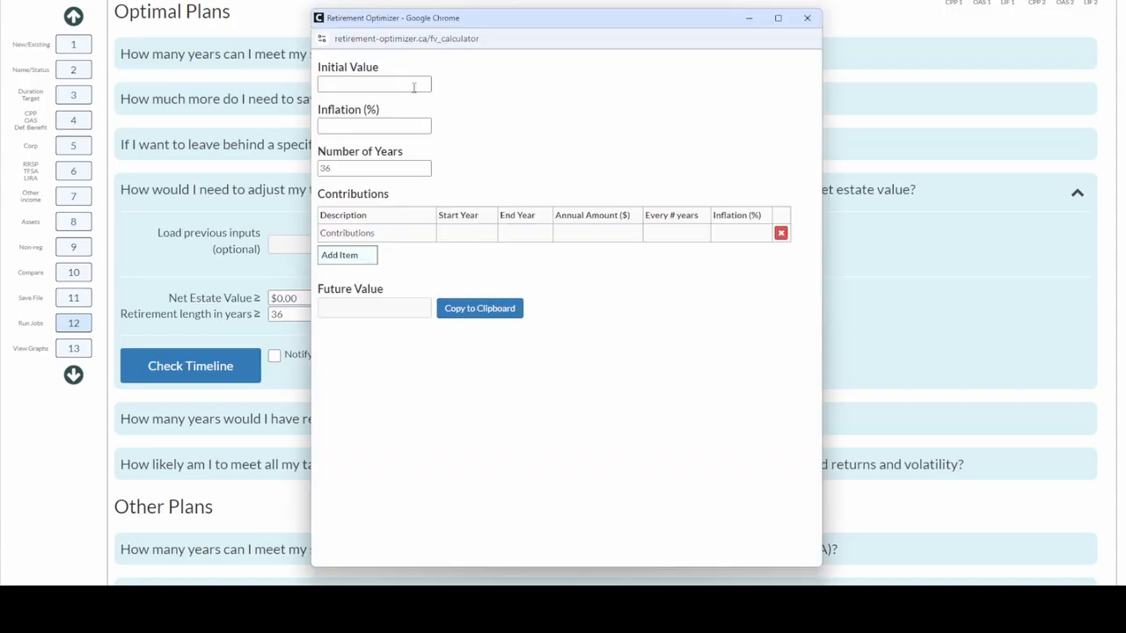
pyautogui.click(413, 85)
pyautogui.write('2')
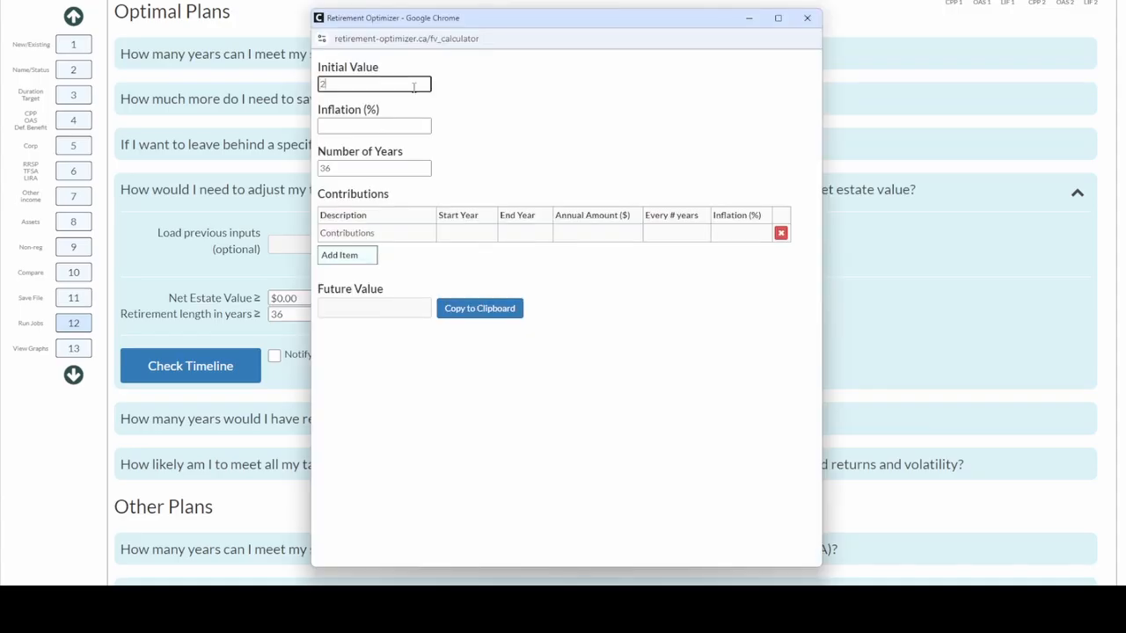
pyautogui.write('00000')
pyautogui.press('Tab')
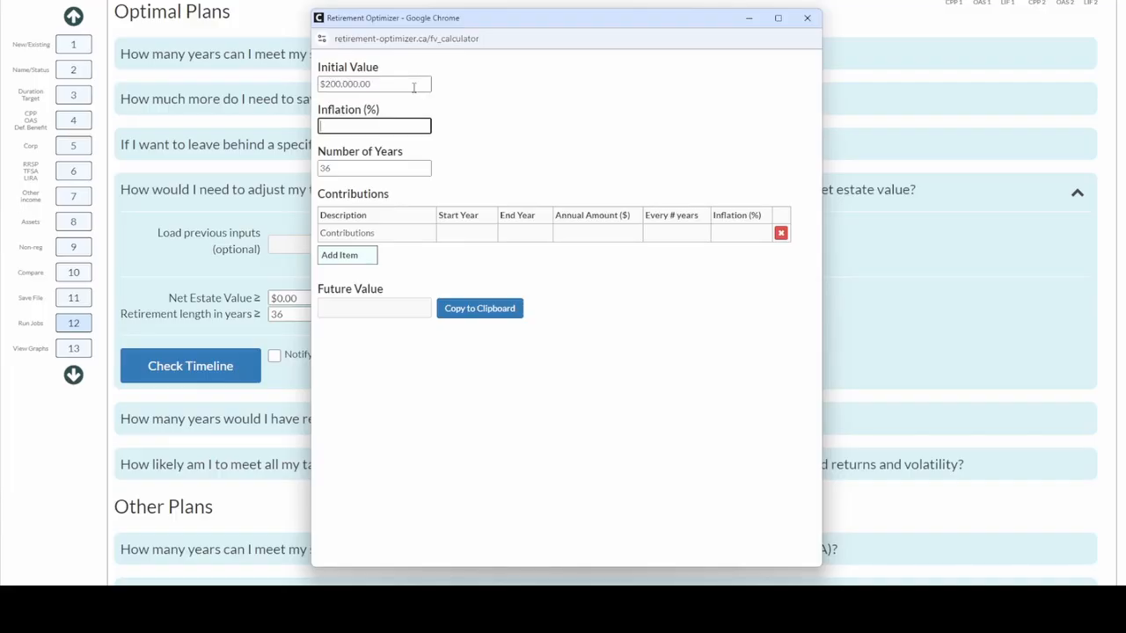
pyautogui.write('3')
pyautogui.press('Tab')
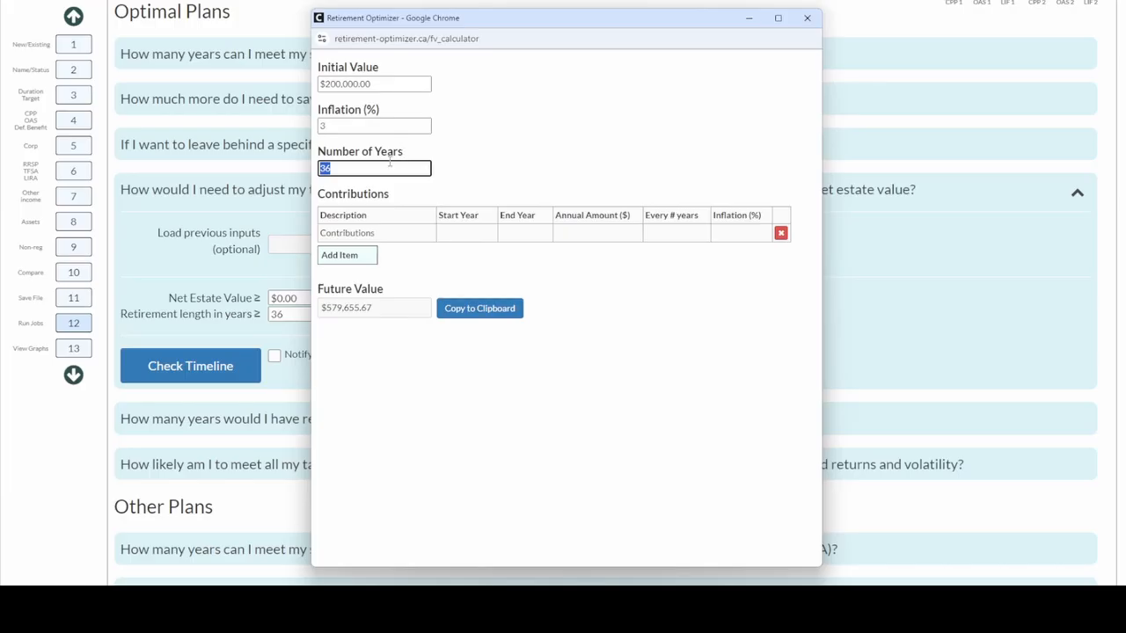
pyautogui.click(383, 170)
pyautogui.click(465, 309)
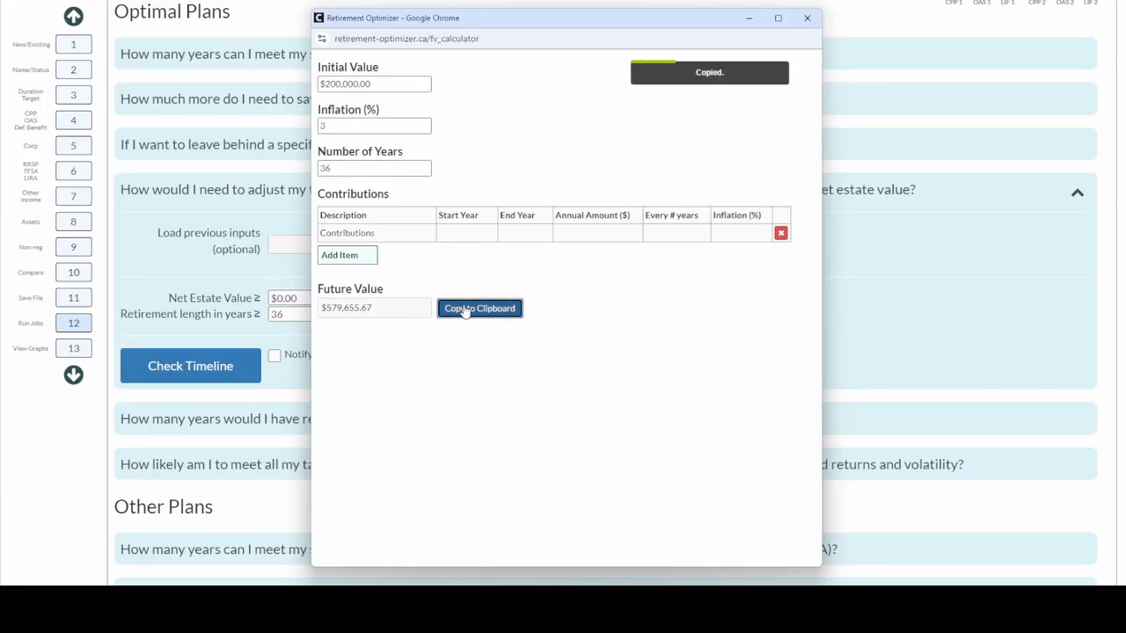
# Replace the Net Estate Value with the pasted $579,655.67 and check the timeline, which calls for a 5% income drop
pyautogui.click(806, 18)
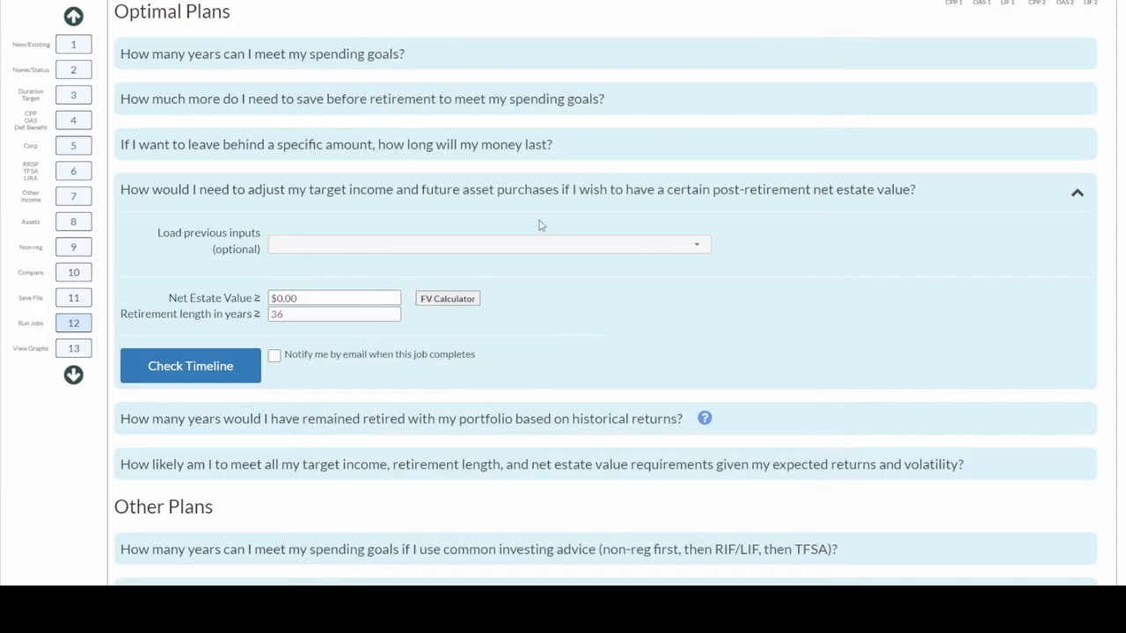
pyautogui.click(332, 299)
pyautogui.moveTo(332, 299); pyautogui.dragTo(264, 300)
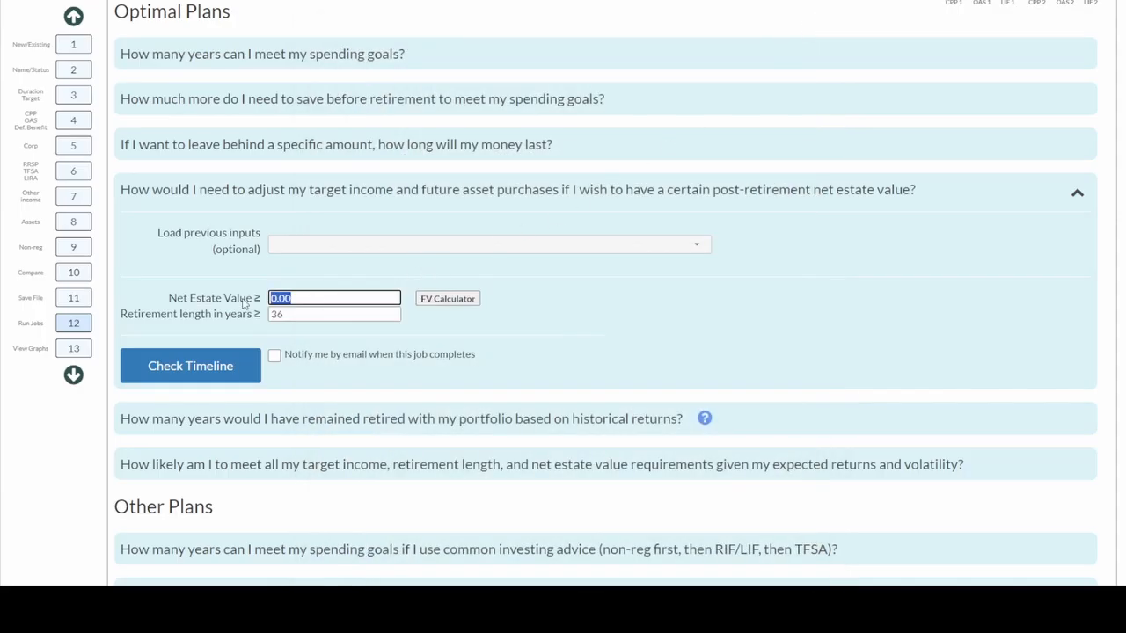
pyautogui.hotkey('ctrl', 'v')
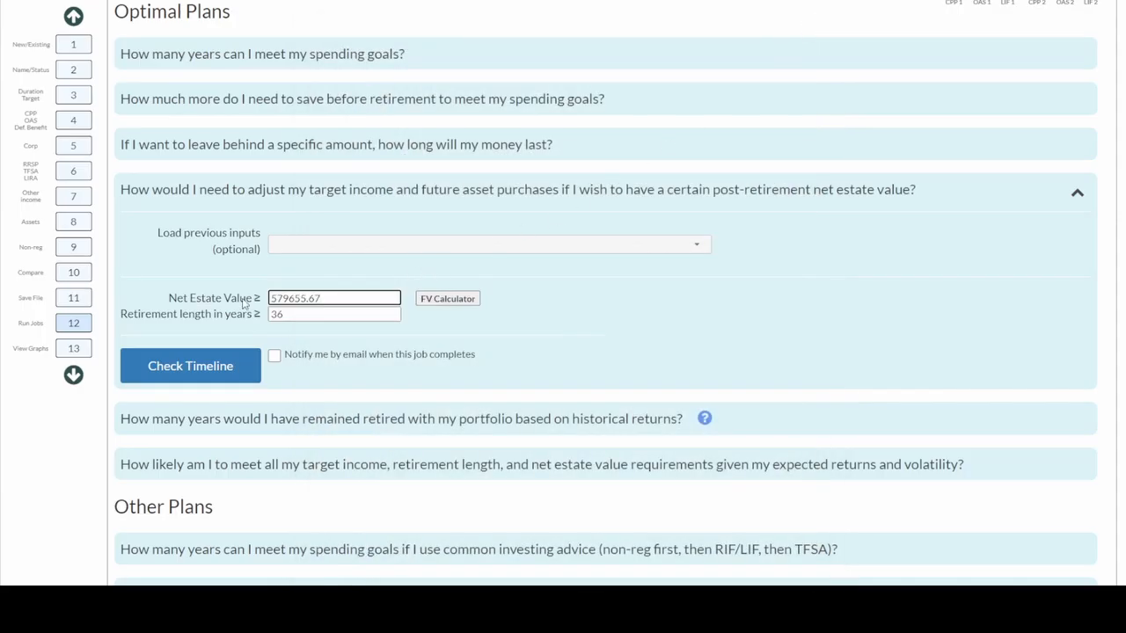
pyautogui.click(227, 366)
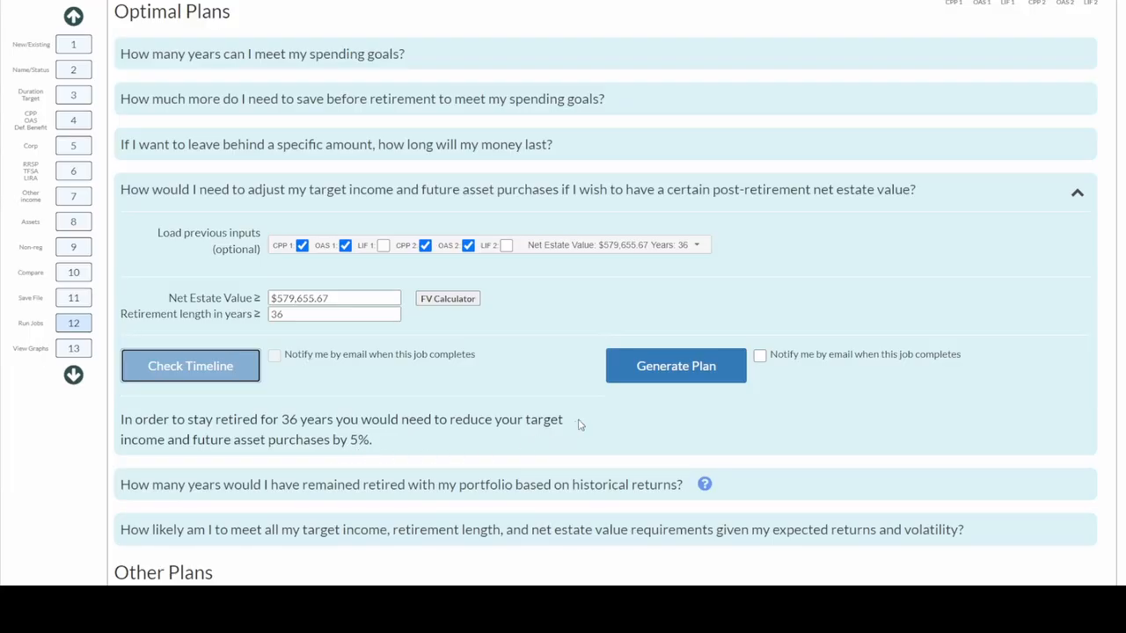
# Generate the plan ($763,676.87 maximum net estate) and rename its job to target_test
pyautogui.click(626, 380)
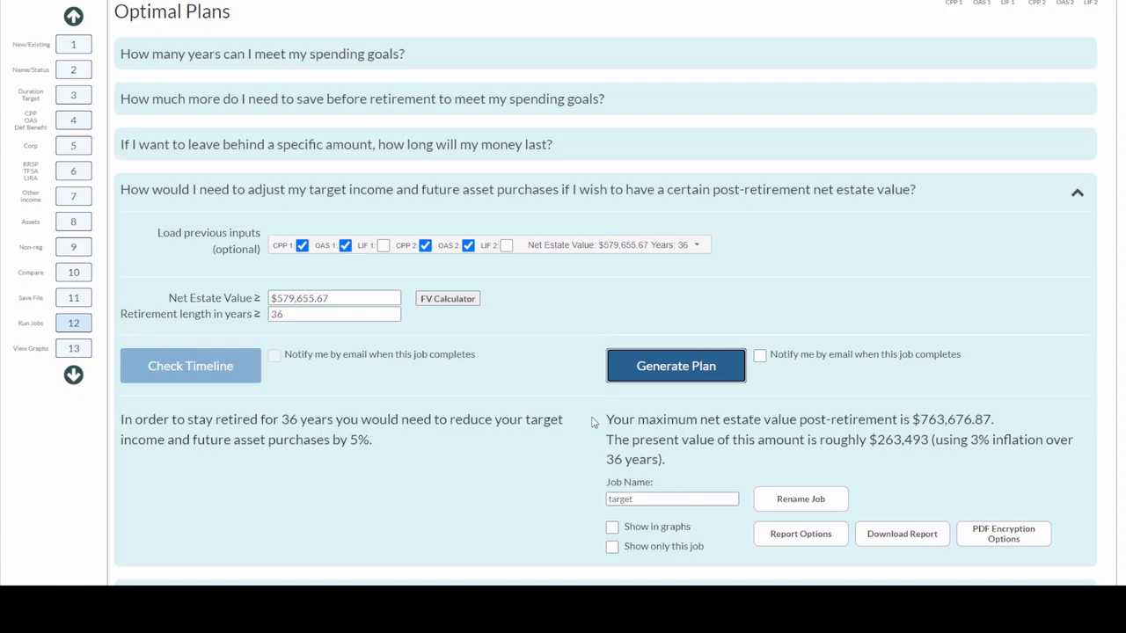
pyautogui.click(642, 499)
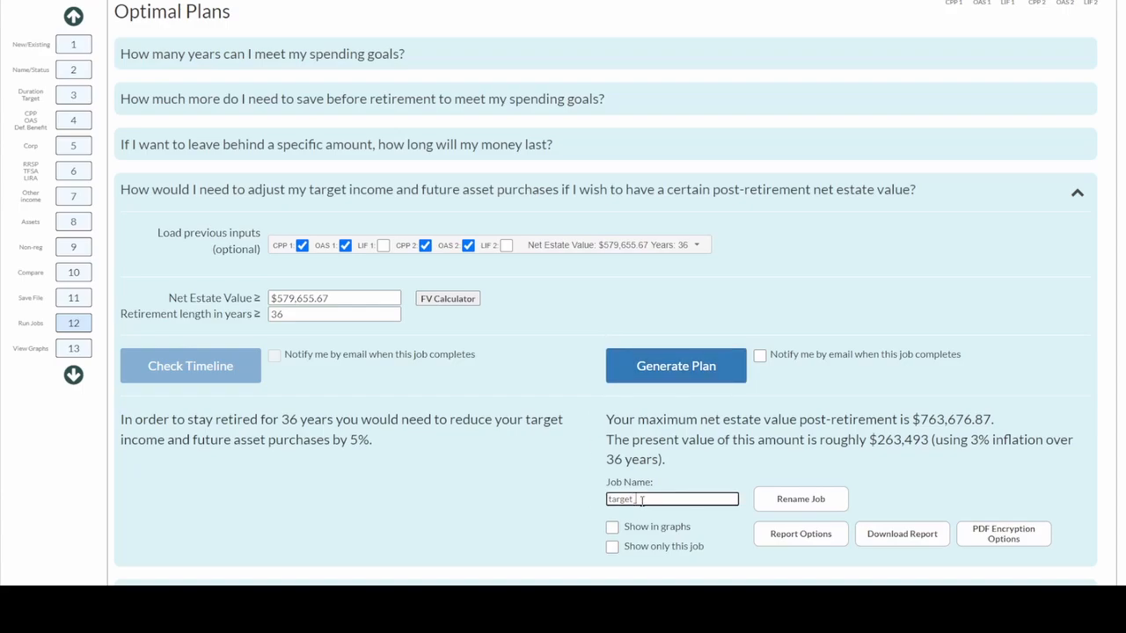
pyautogui.write('_test')
pyautogui.click(776, 501)
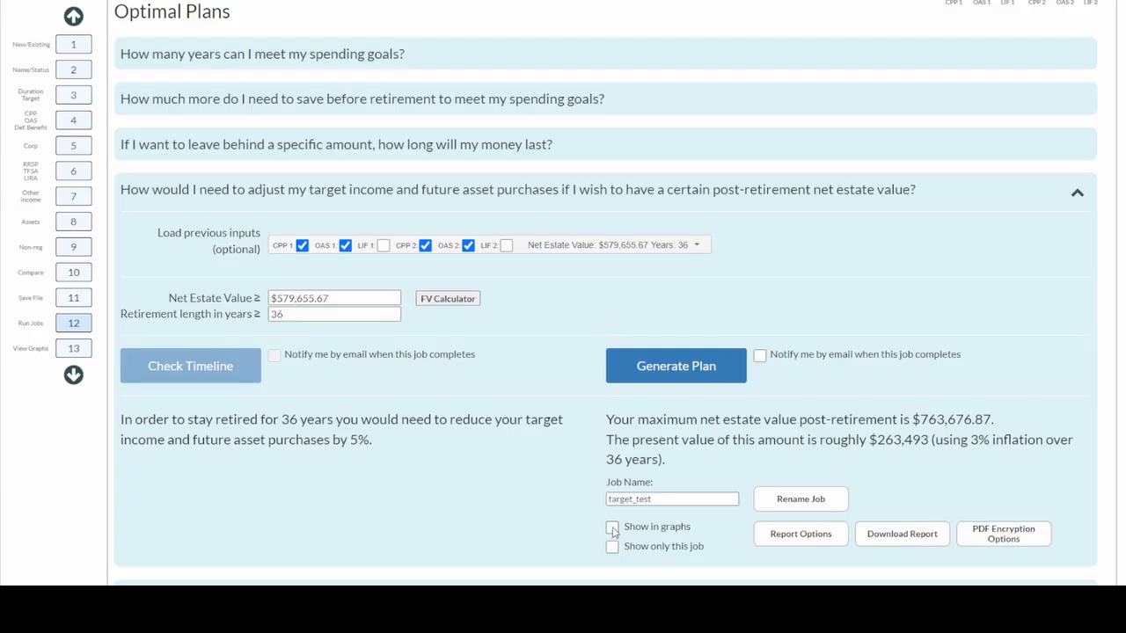
# Graph only this job and add the summary table, this year's withdrawals table and proposed withdrawals graph to the report
pyautogui.click(613, 529)
pyautogui.click(612, 548)
pyautogui.click(801, 536)
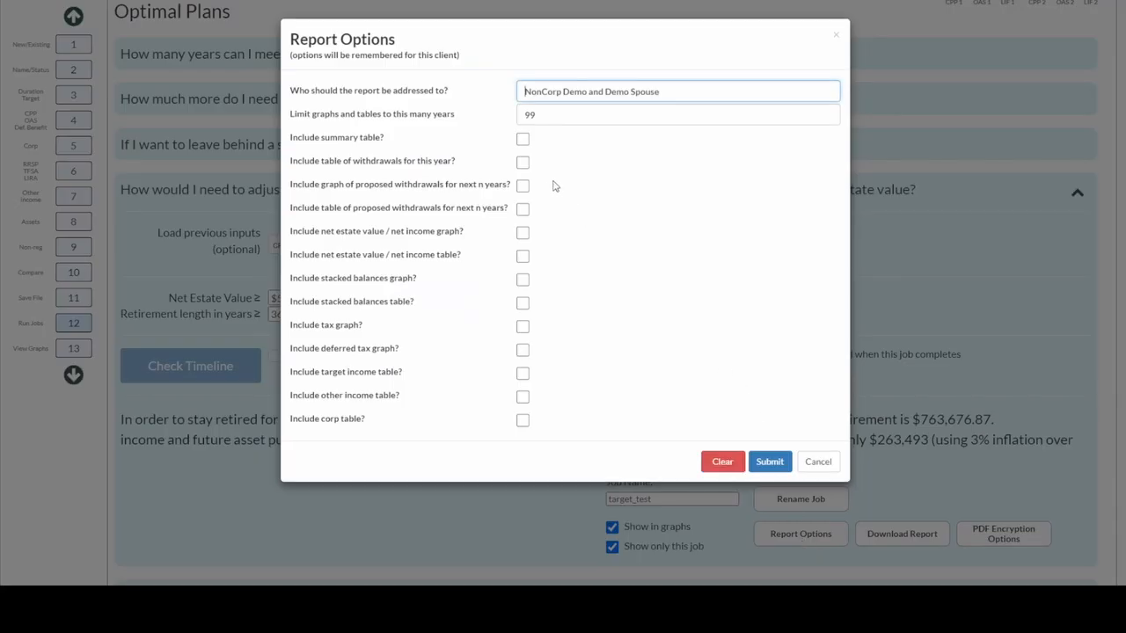
pyautogui.click(525, 142)
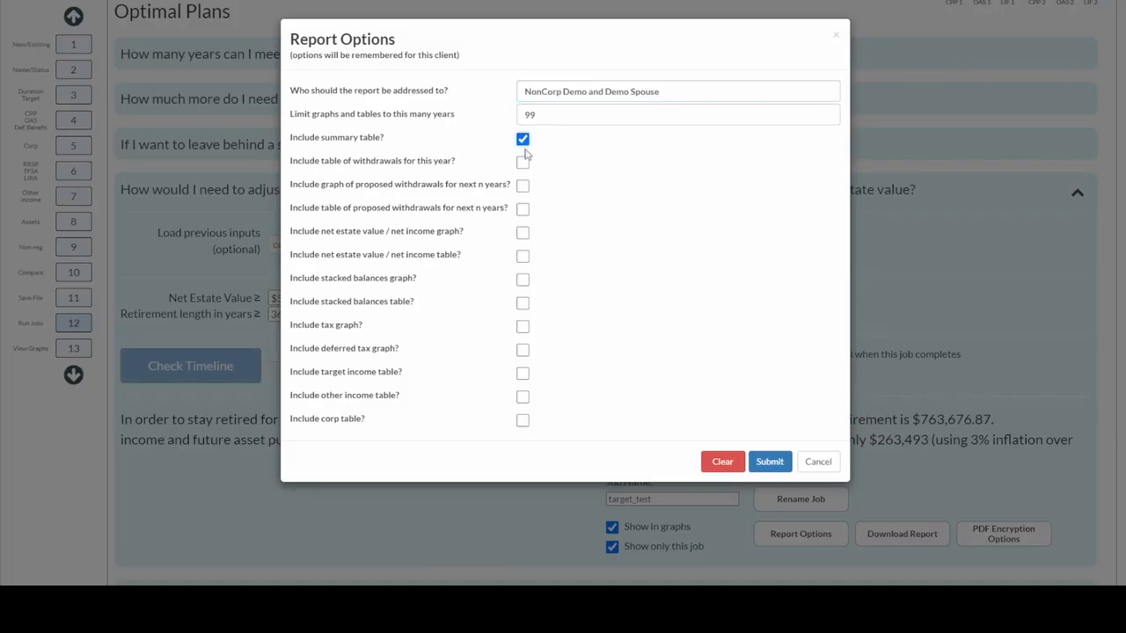
pyautogui.click(523, 162)
pyautogui.click(524, 186)
# Submit the report options, set a PDF encryption password for all reports until day's end, then reopen the encryption settings
pyautogui.click(768, 462)
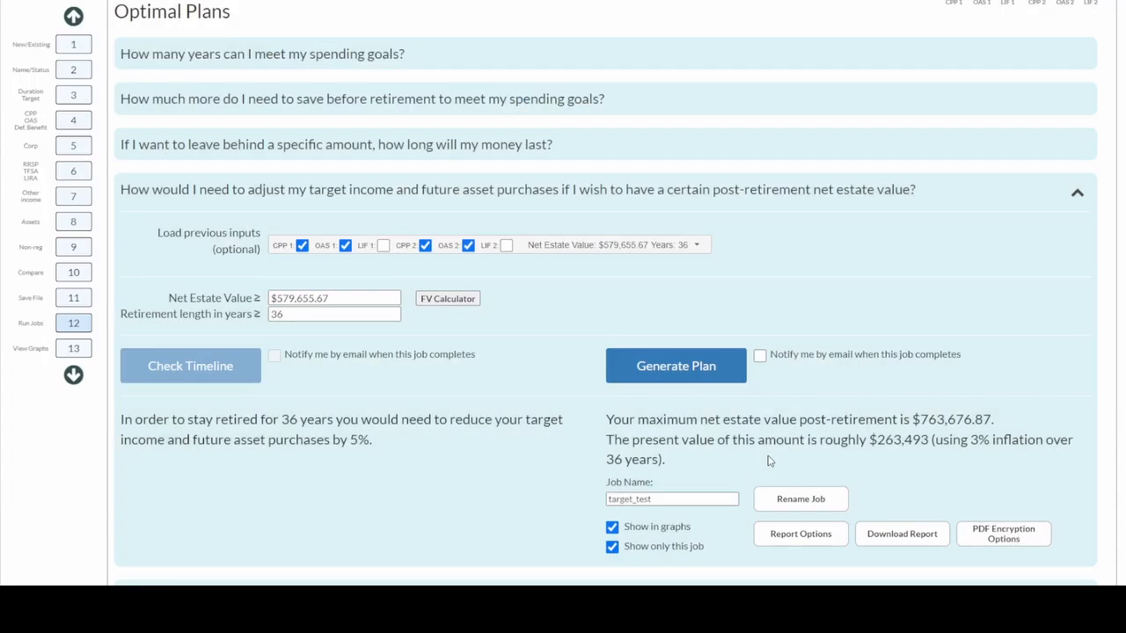
pyautogui.click(885, 544)
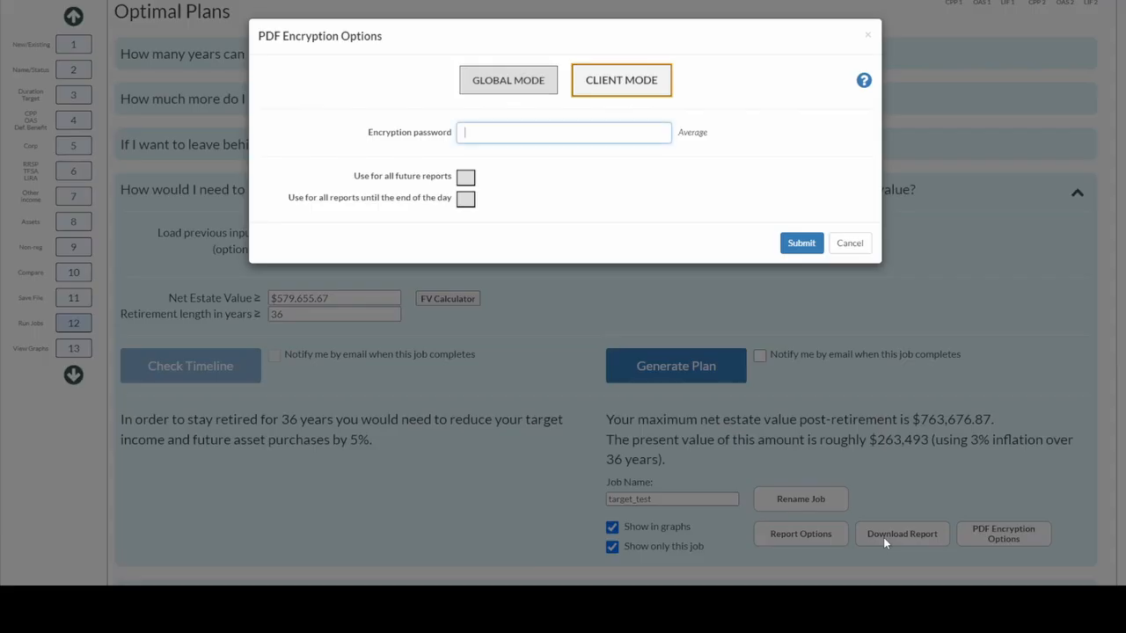
pyautogui.write('test')
pyautogui.click(469, 202)
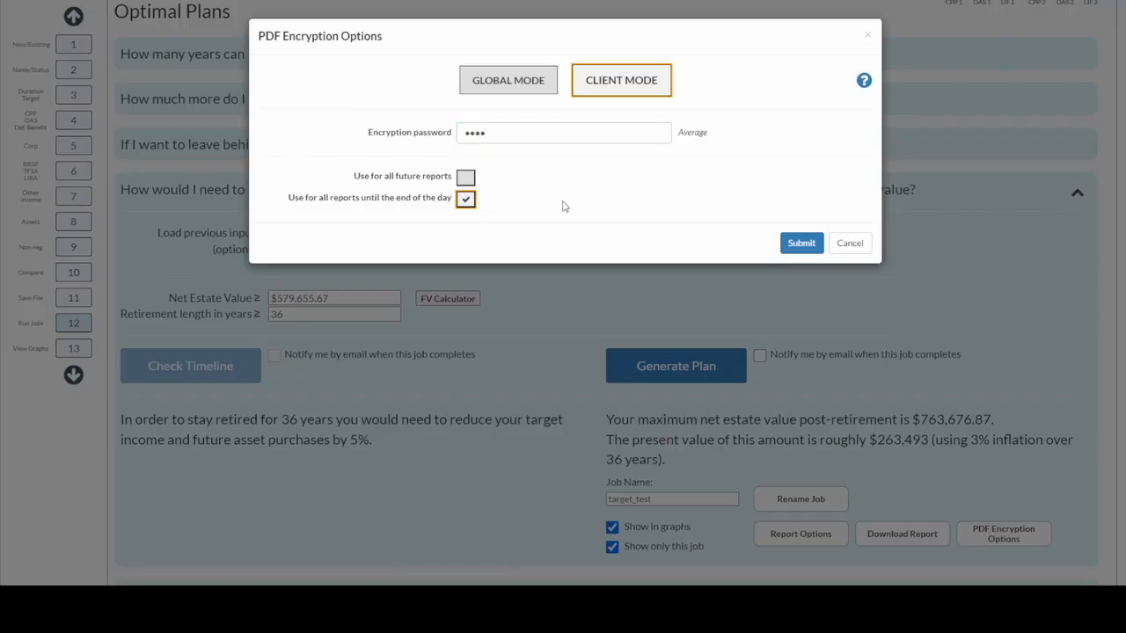
pyautogui.click(796, 243)
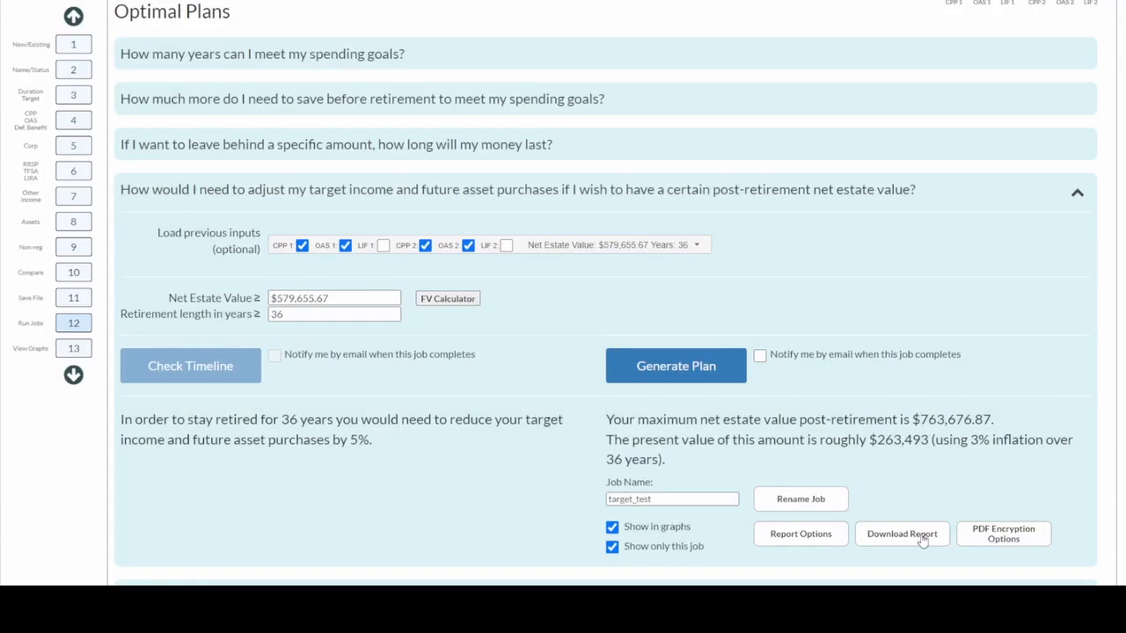
pyautogui.click(982, 538)
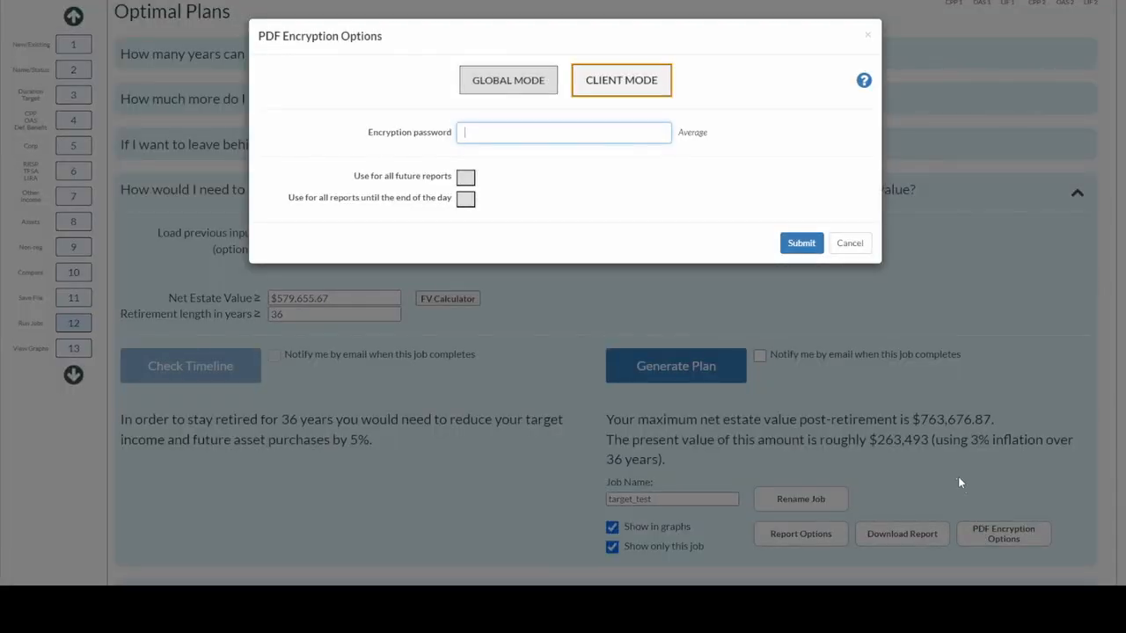
# Close the encryption settings and scroll the View Graphs page down to the Net Estate Value chart
pyautogui.click(801, 251)
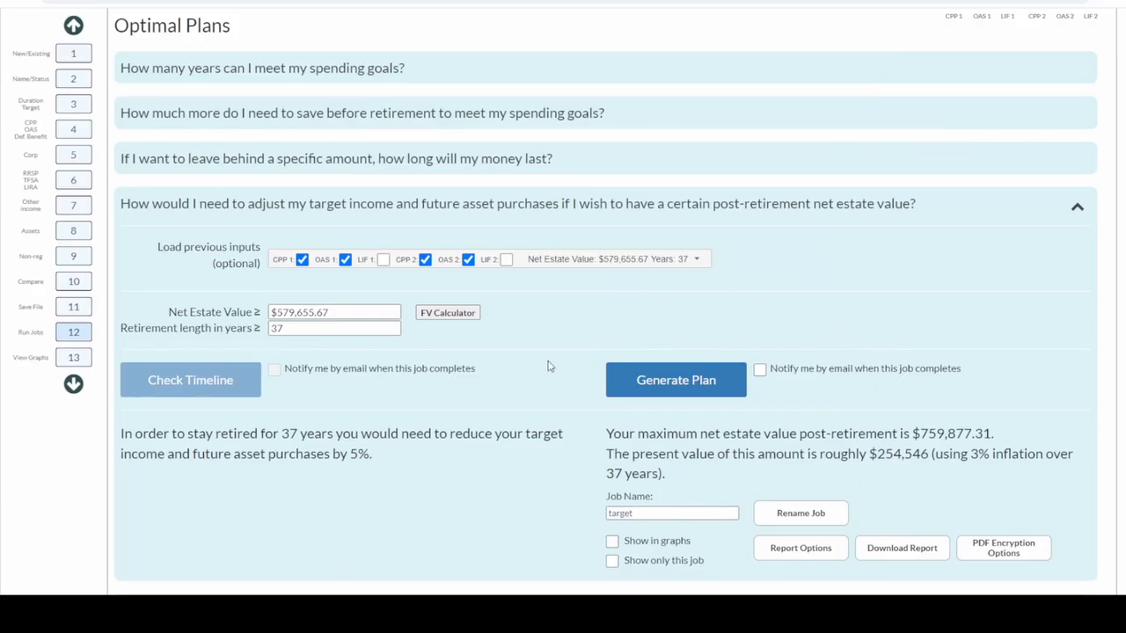
pyautogui.click(73, 358)
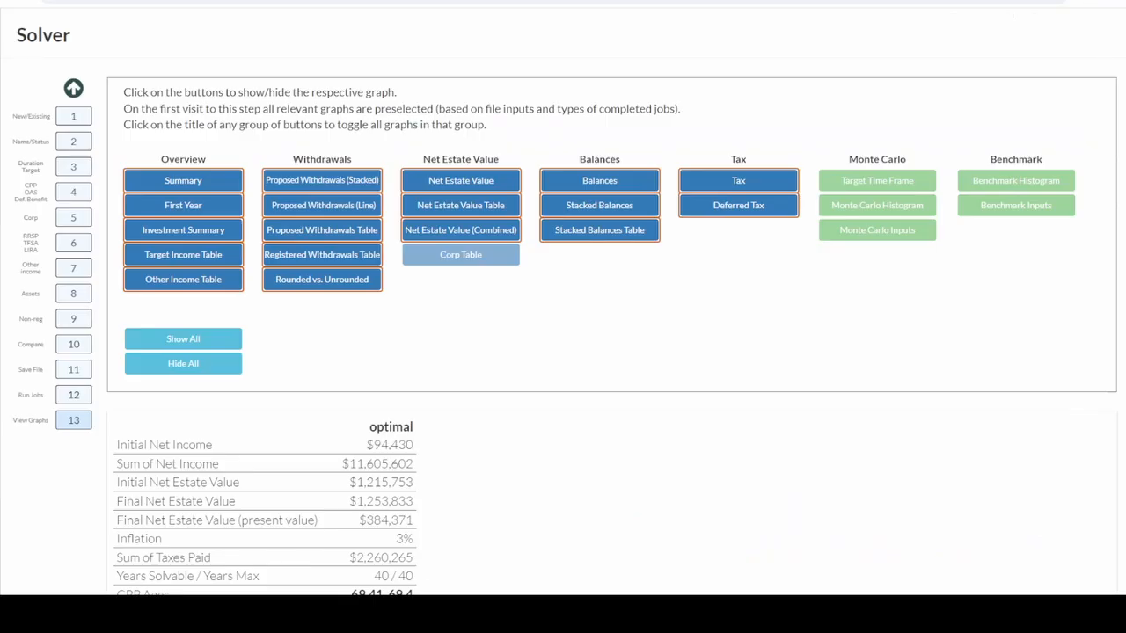
pyautogui.scroll(-20, 612, 334)
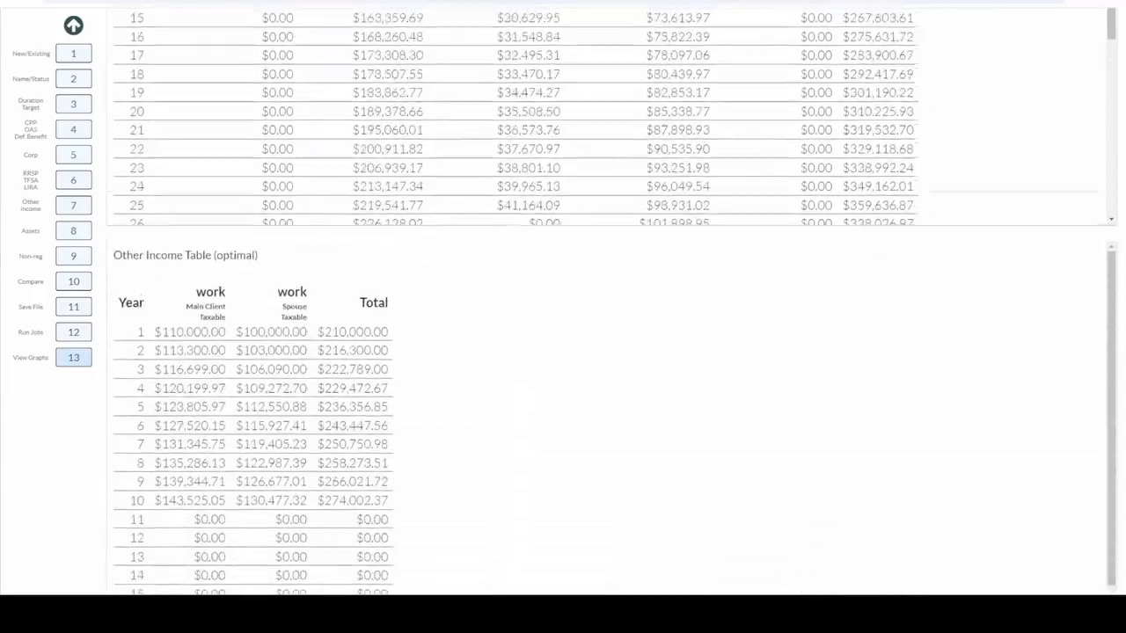
pyautogui.scroll(-20, 612, 335)
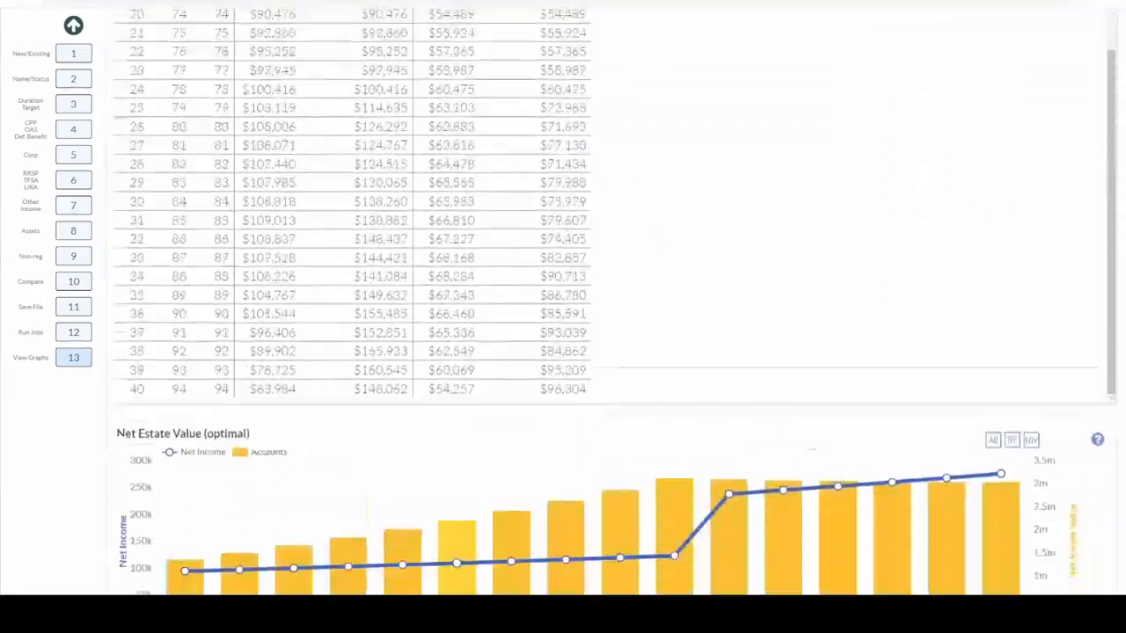